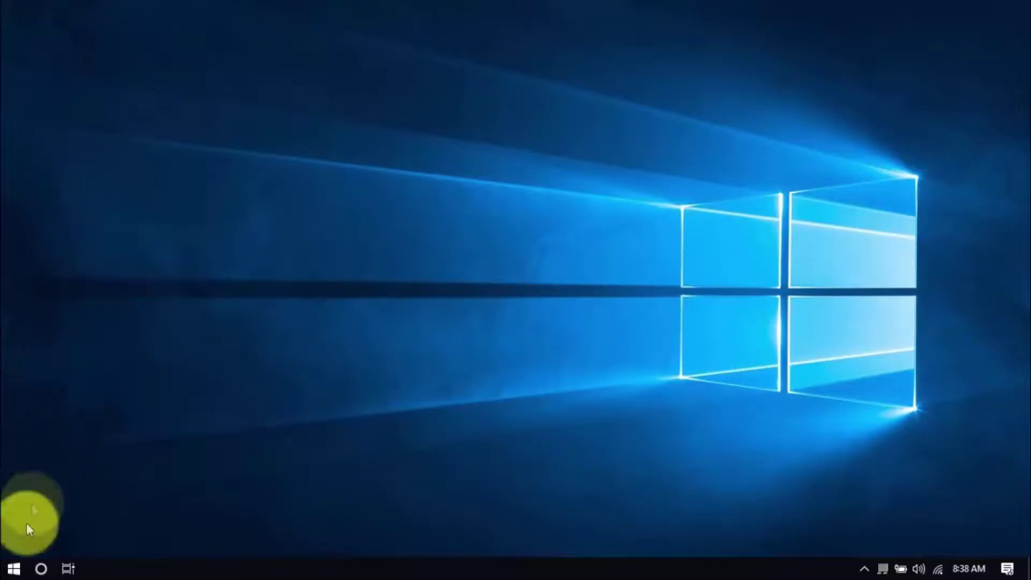
Open the installed apps list in Settings and reveal an app's Uninstall option.
left_click(12, 571)
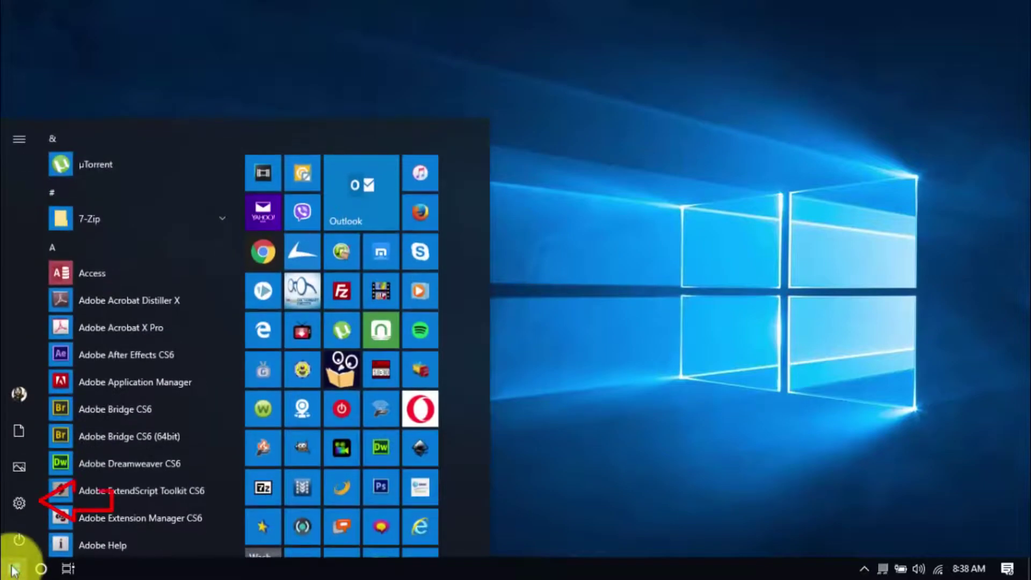
left_click(13, 507)
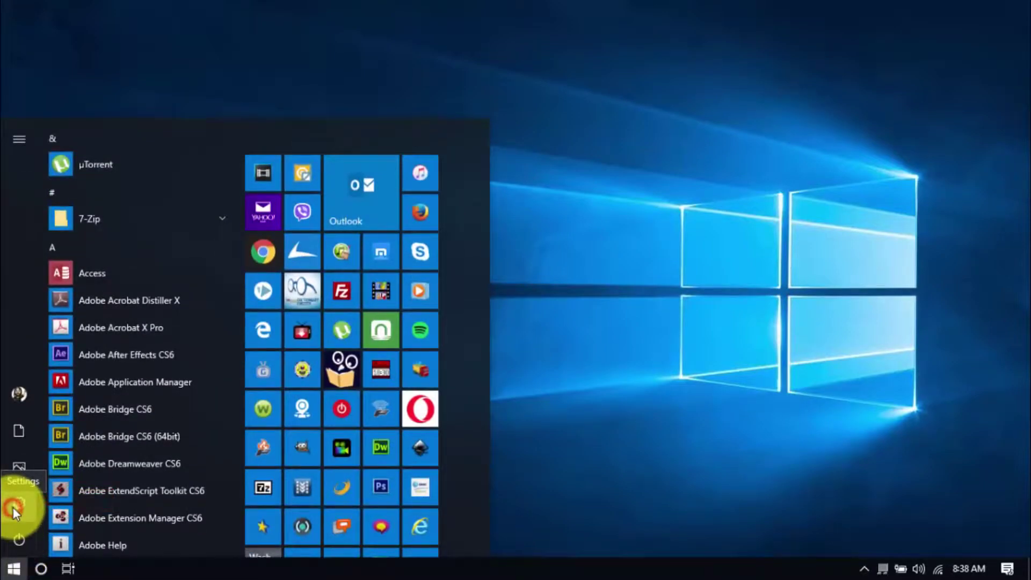
left_click(98, 248)
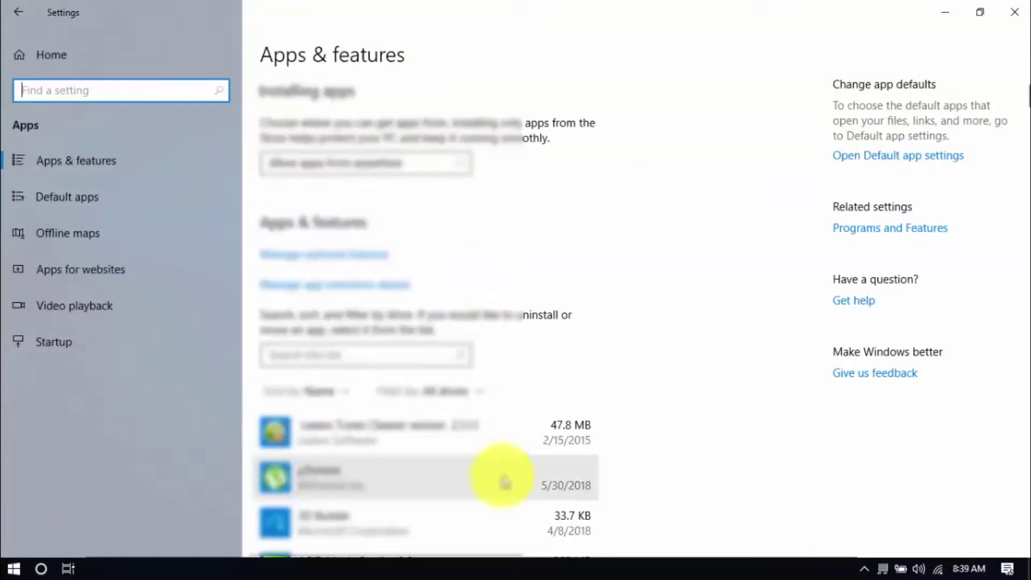
scroll(501, 481, "down", 2)
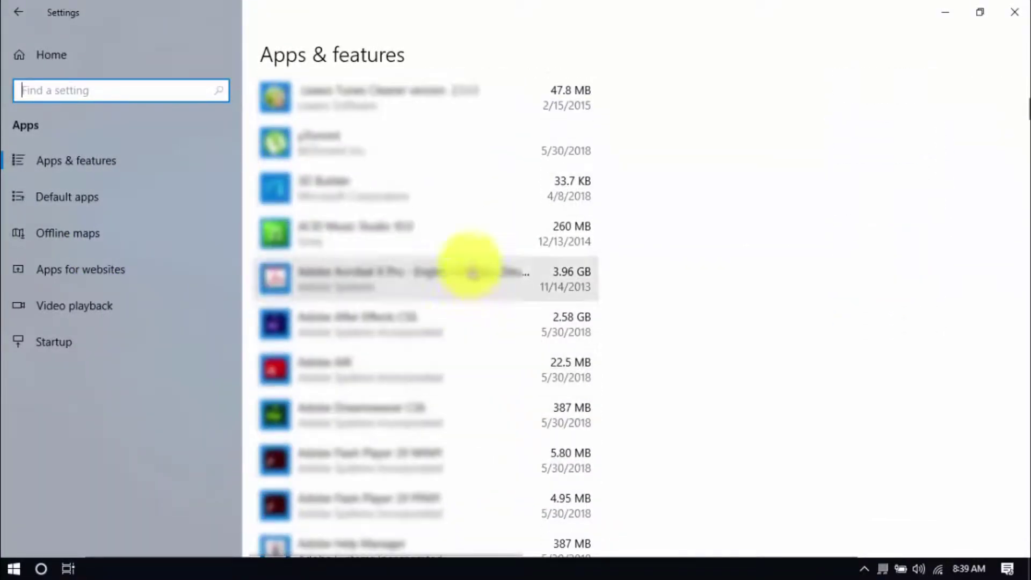
left_click(473, 235)
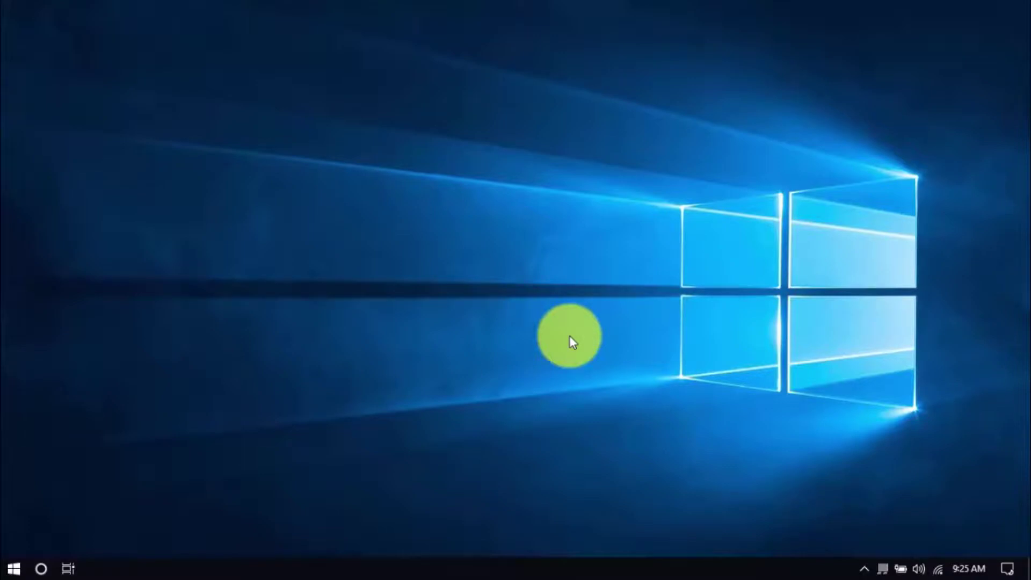
Reach Power Options through System > Power & sleep > Additional power settings.
left_click(15, 571)
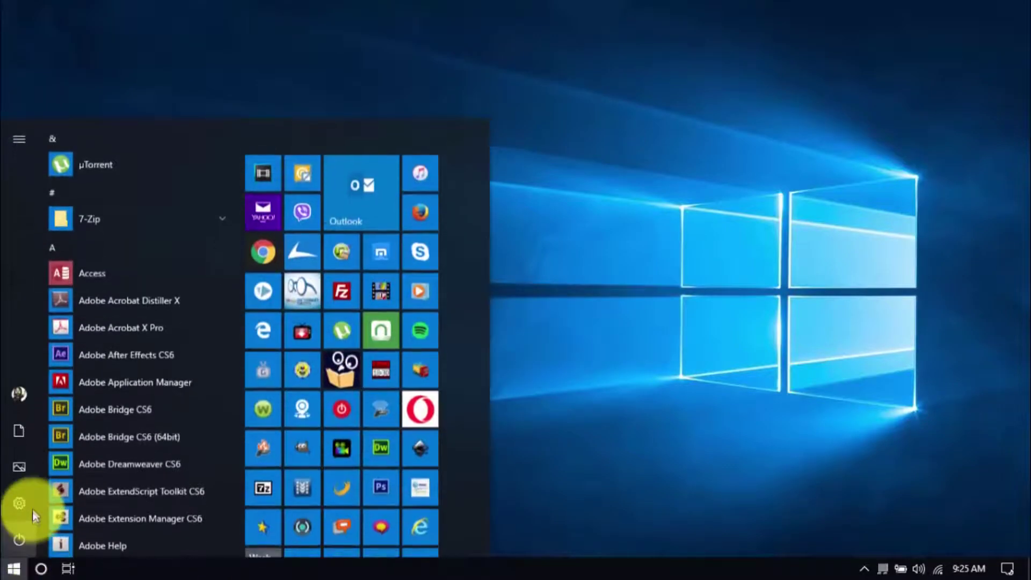
left_click(32, 497)
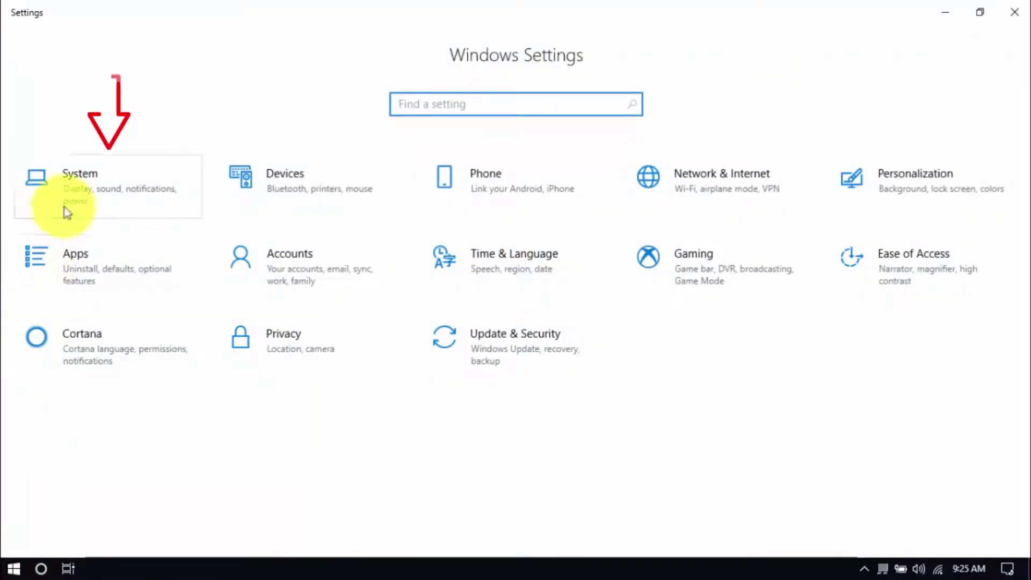
left_click(67, 210)
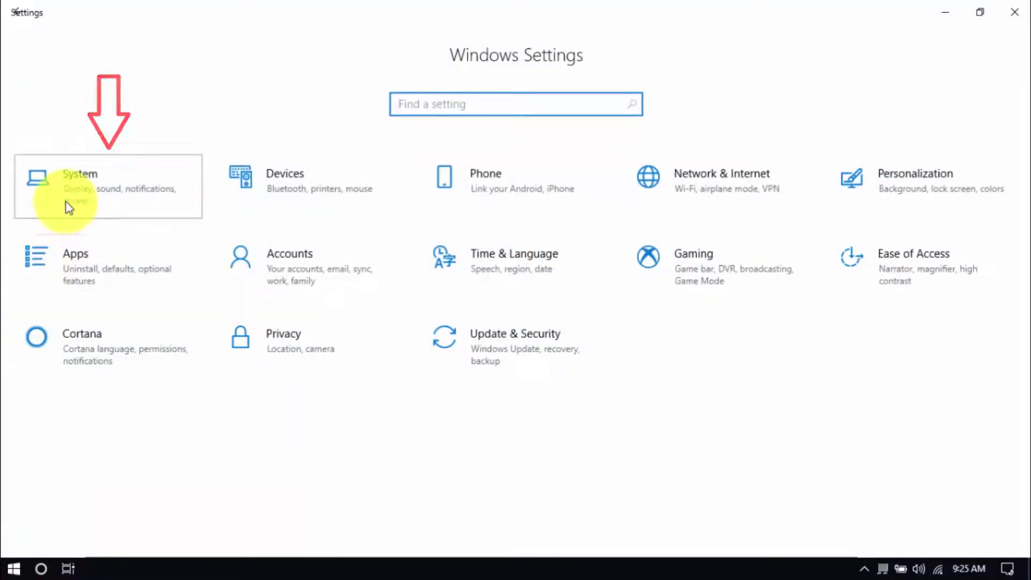
left_click(88, 305)
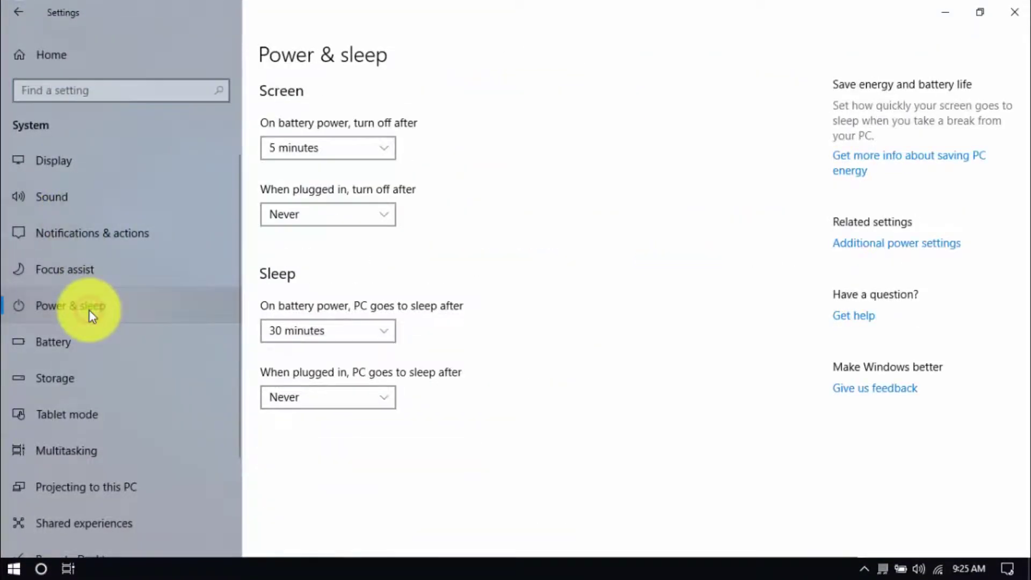
left_click(874, 255)
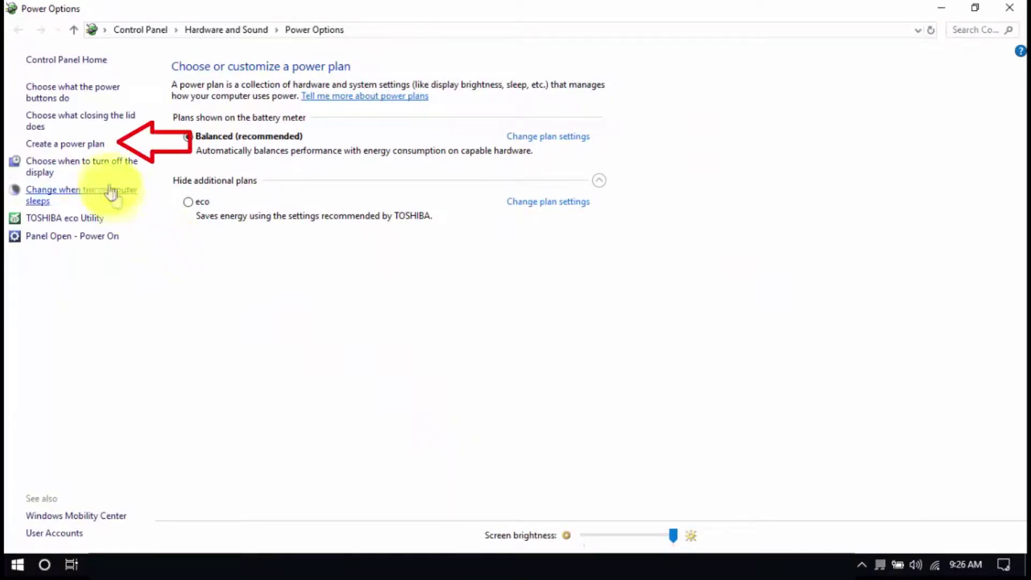
Create the High performance-based power plan 'My Custom Plan 1' and make it active.
left_click(86, 144)
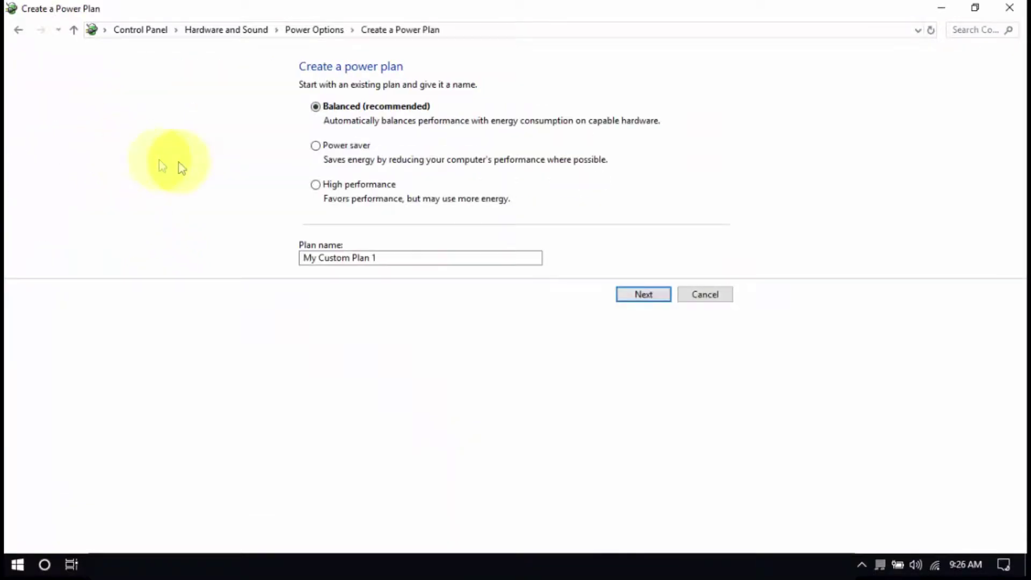
left_click(315, 184)
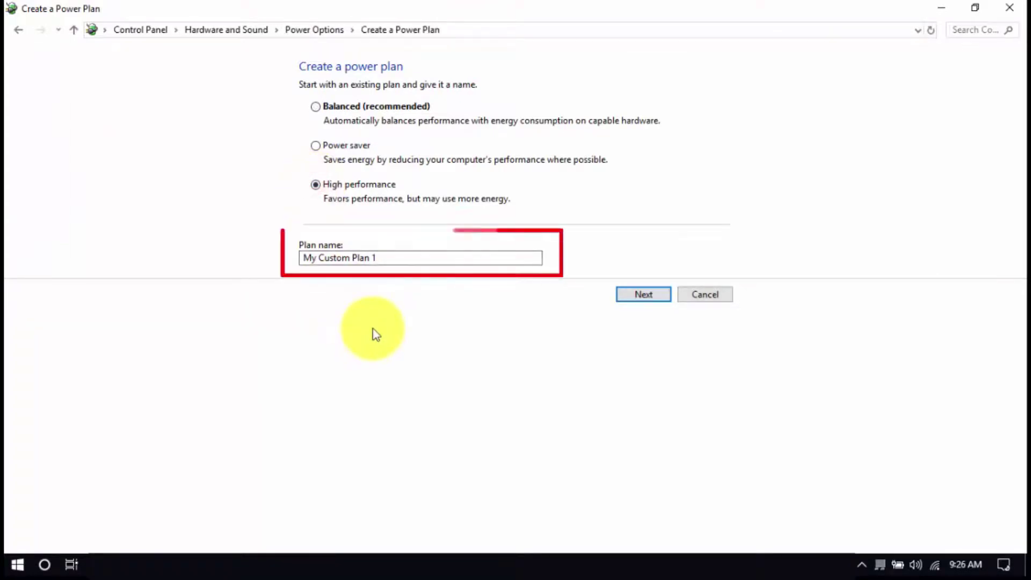
left_click(620, 295)
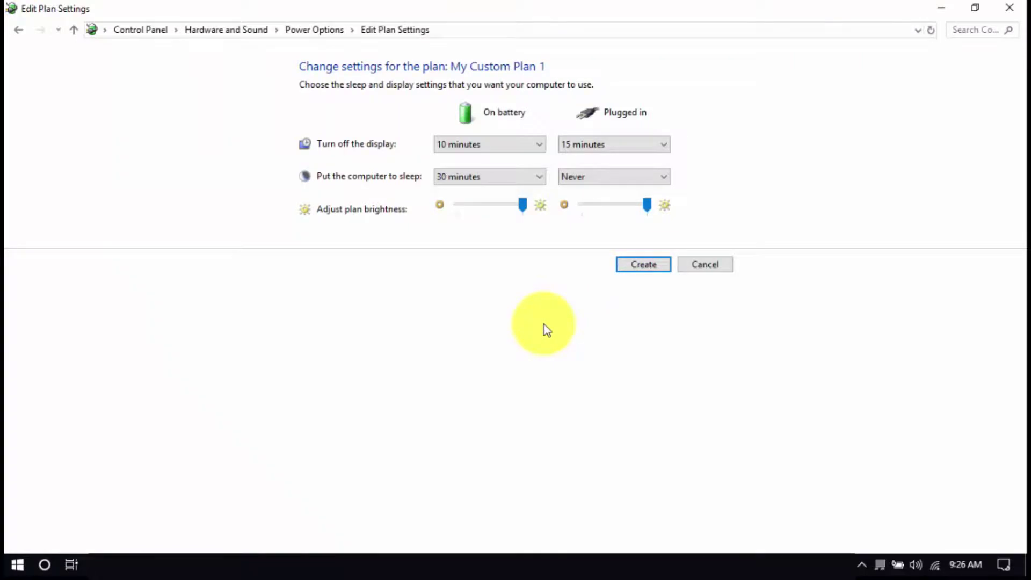
left_click(645, 266)
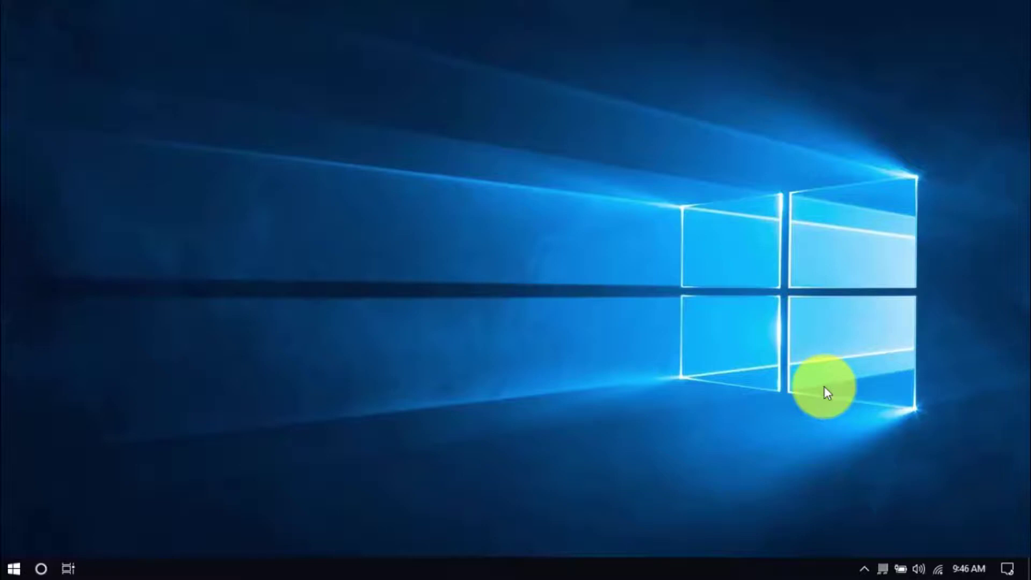
Disable an enabled app in Task Manager's Startup list.
right_click(822, 566)
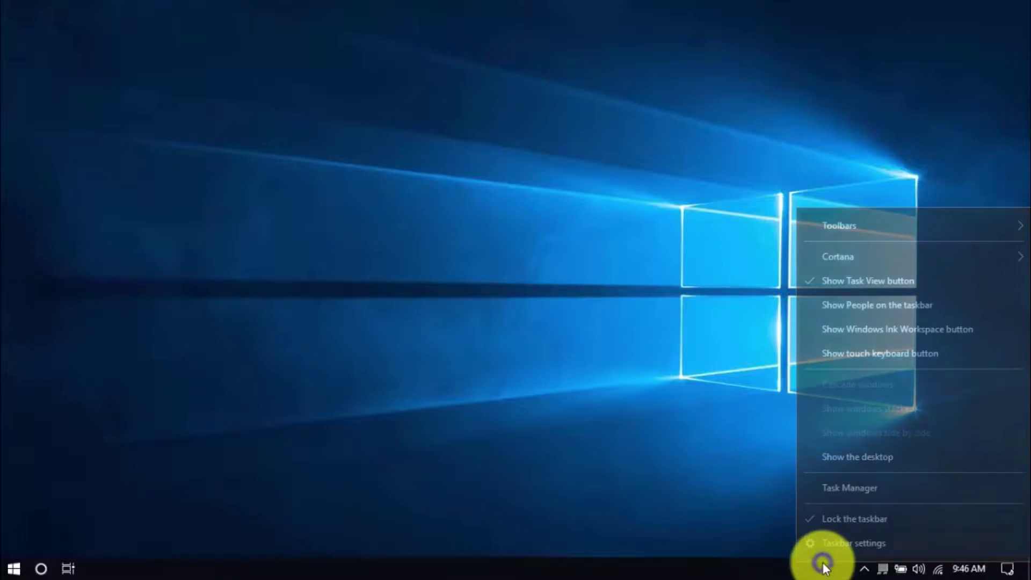
left_click(825, 491)
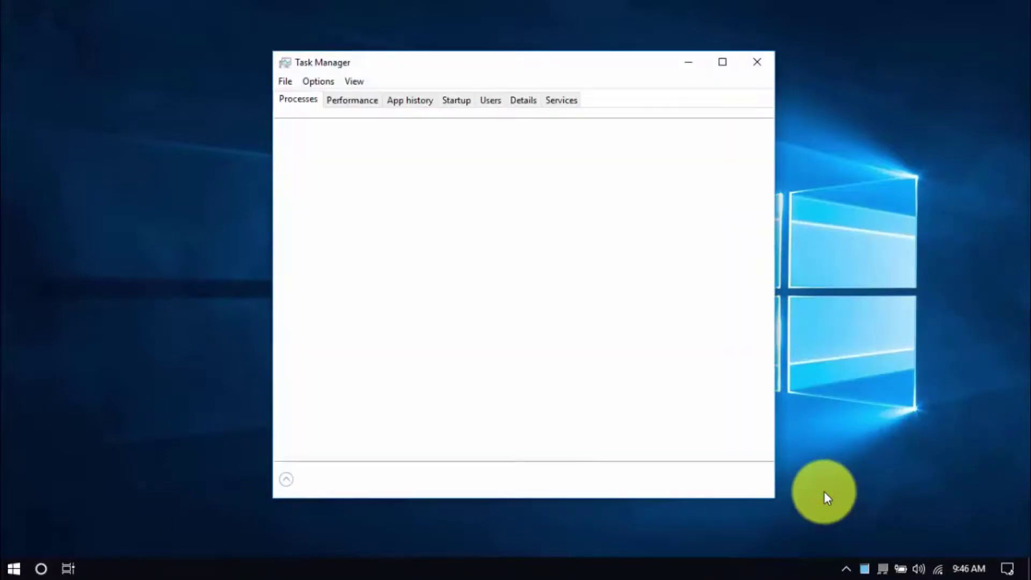
left_click(460, 100)
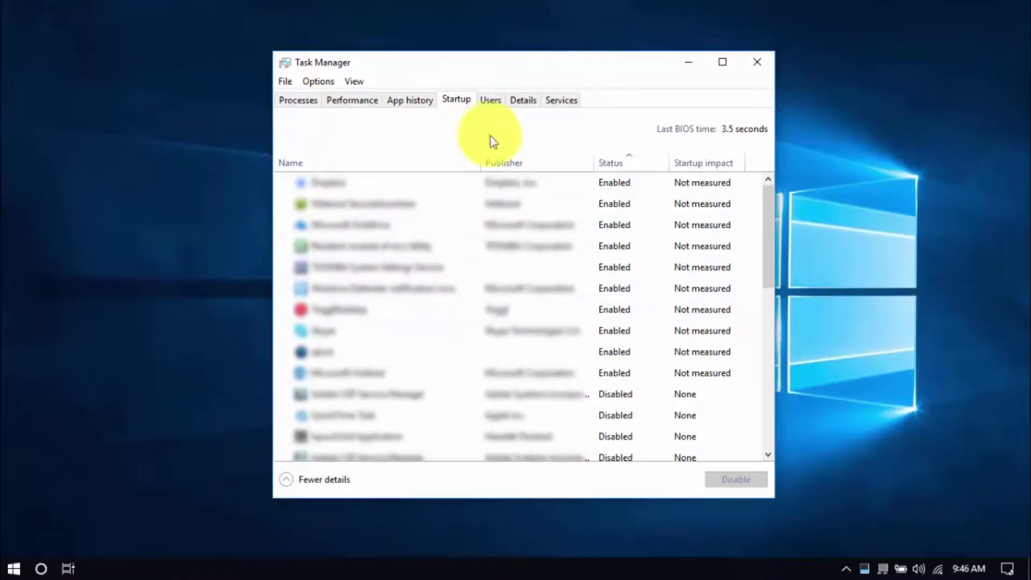
left_click(599, 245)
right_click(598, 244)
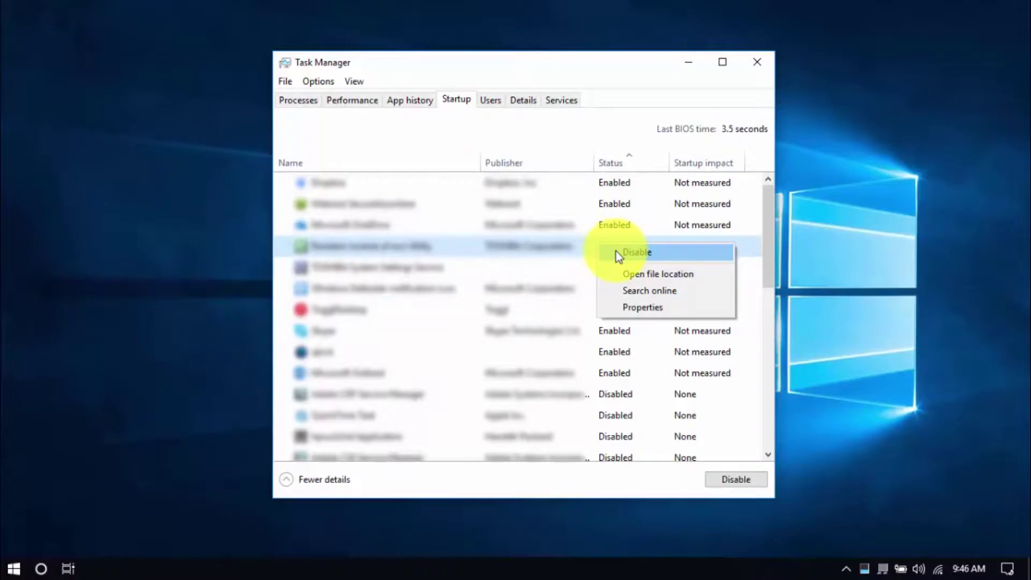
left_click(569, 248)
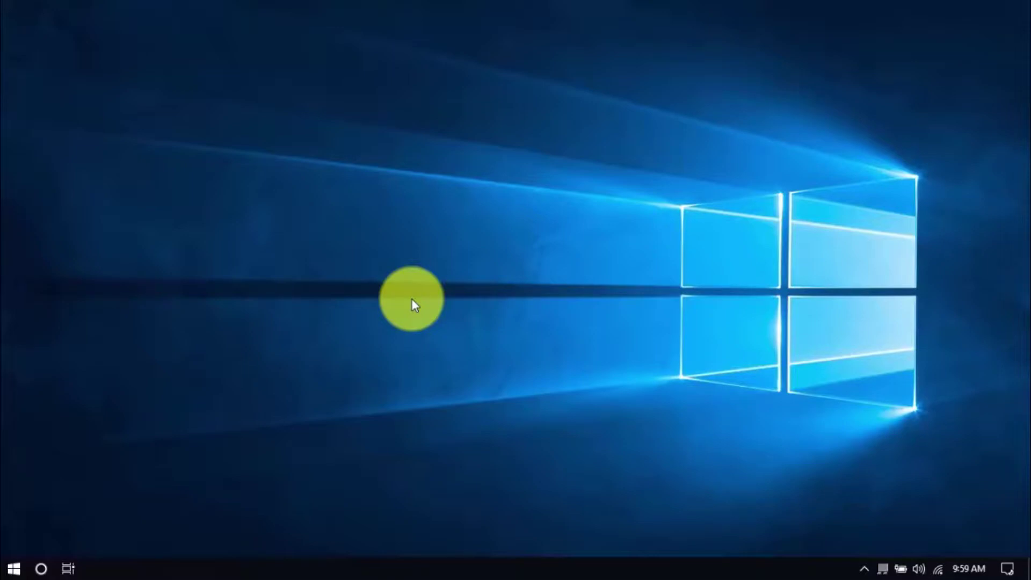
left_click(11, 571)
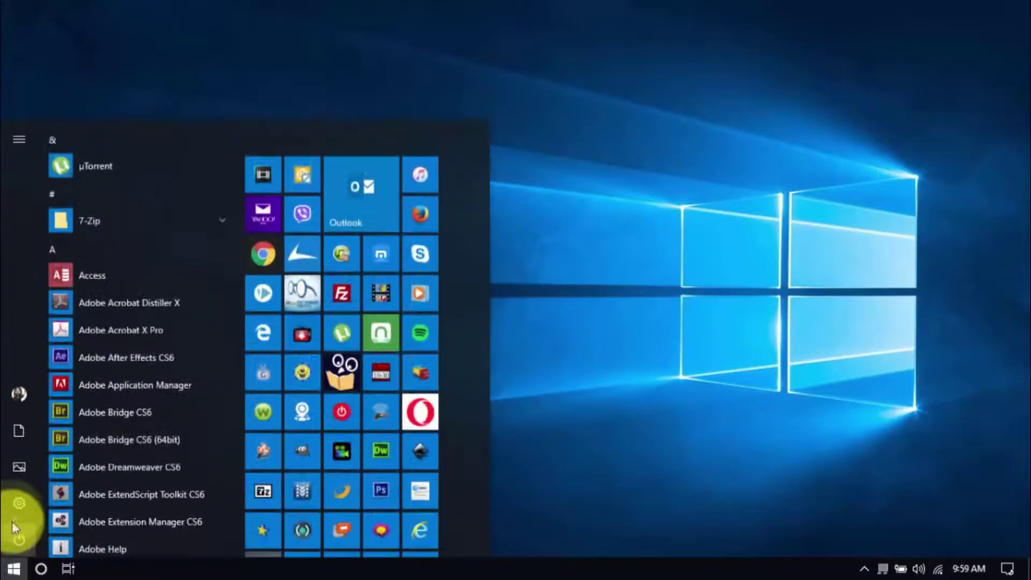
left_click(12, 507)
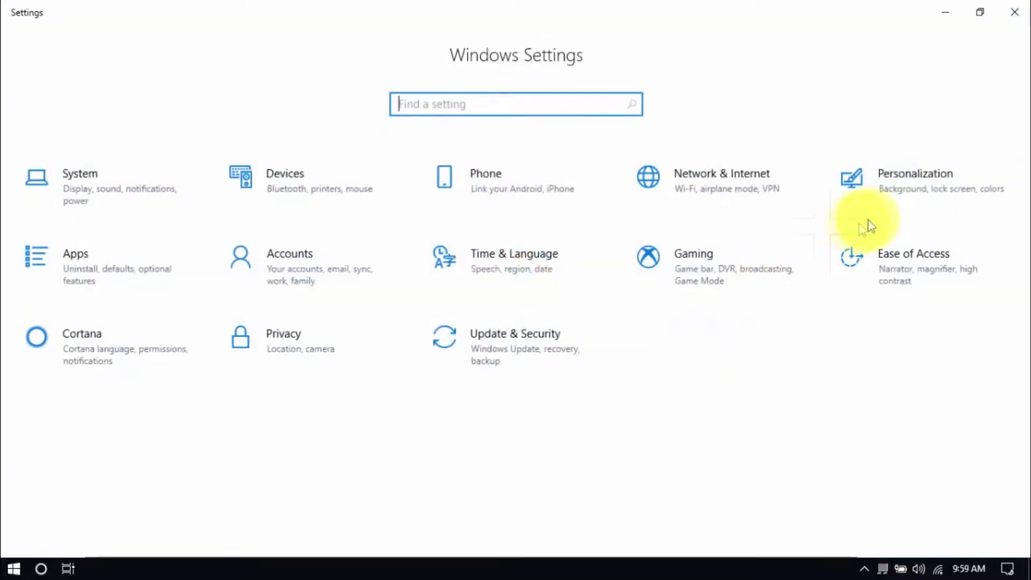
left_click(909, 200)
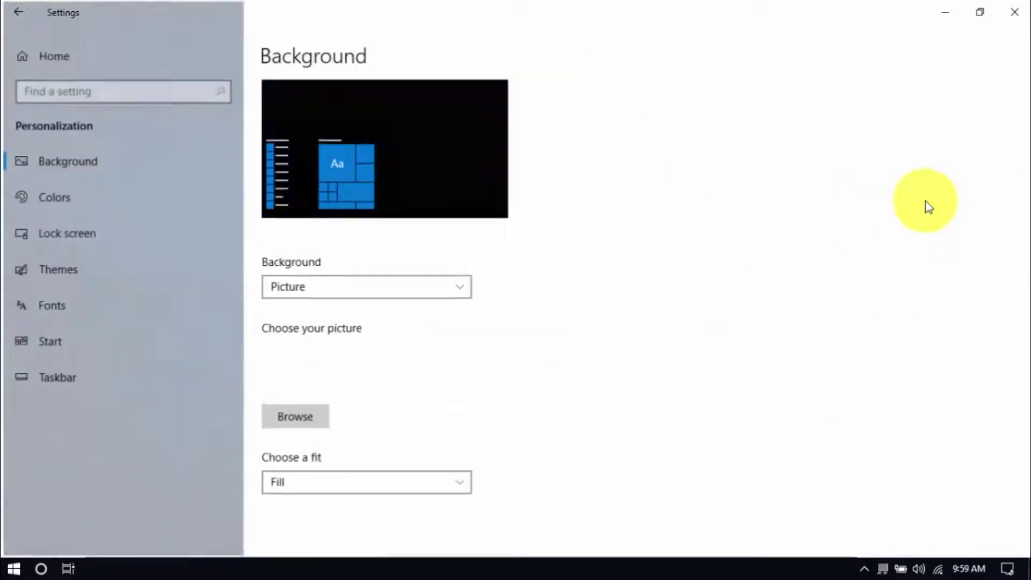
left_click(95, 200)
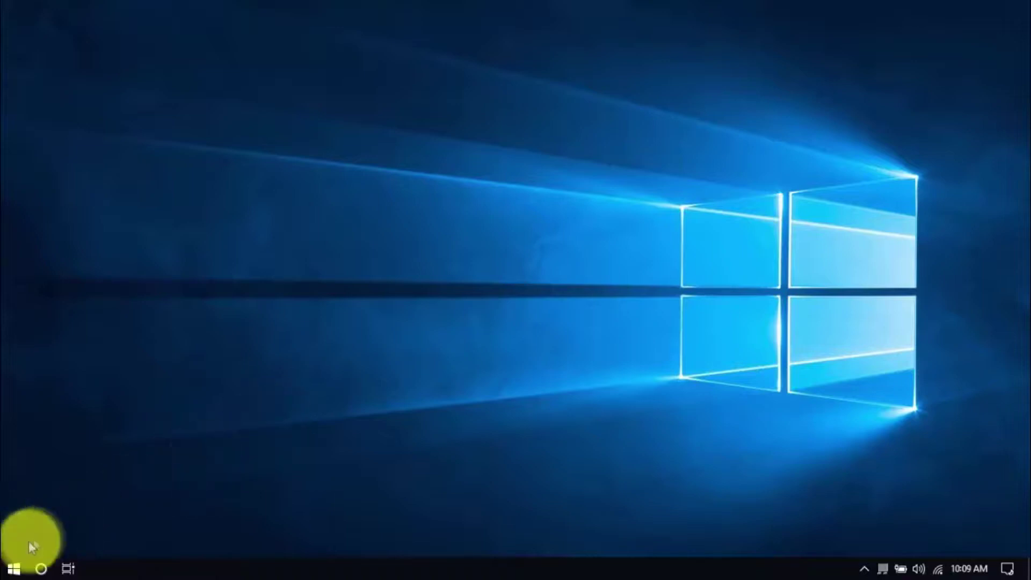
Launch Defragment and Optimize Drives by searching Start for defrag.
left_click(12, 569)
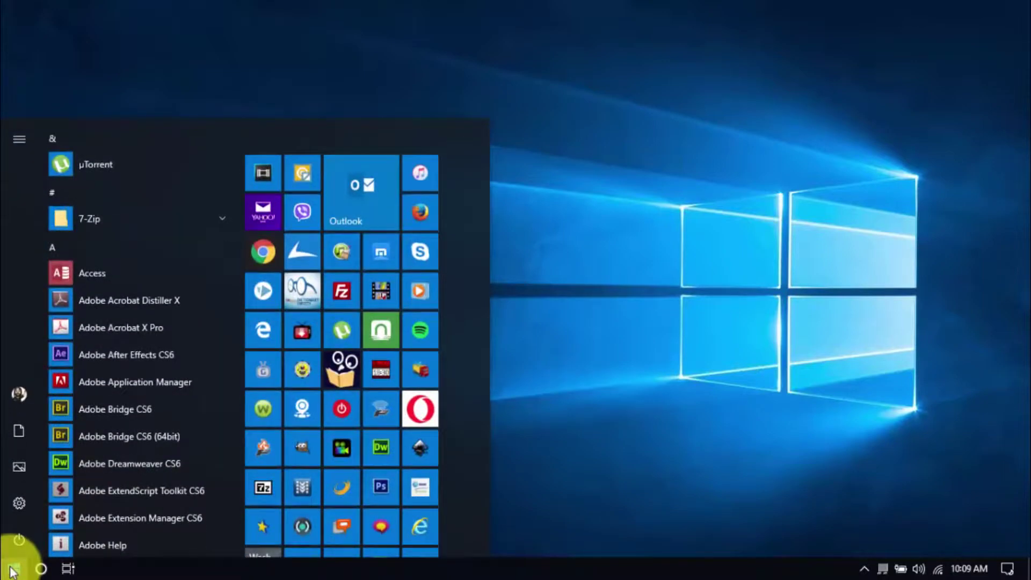
type("defrag")
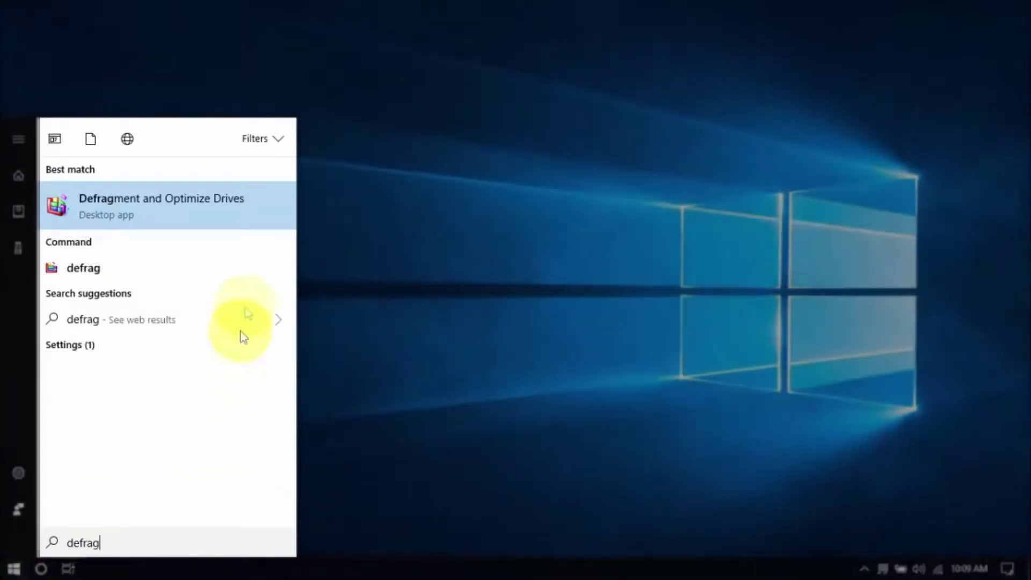
key("Return")
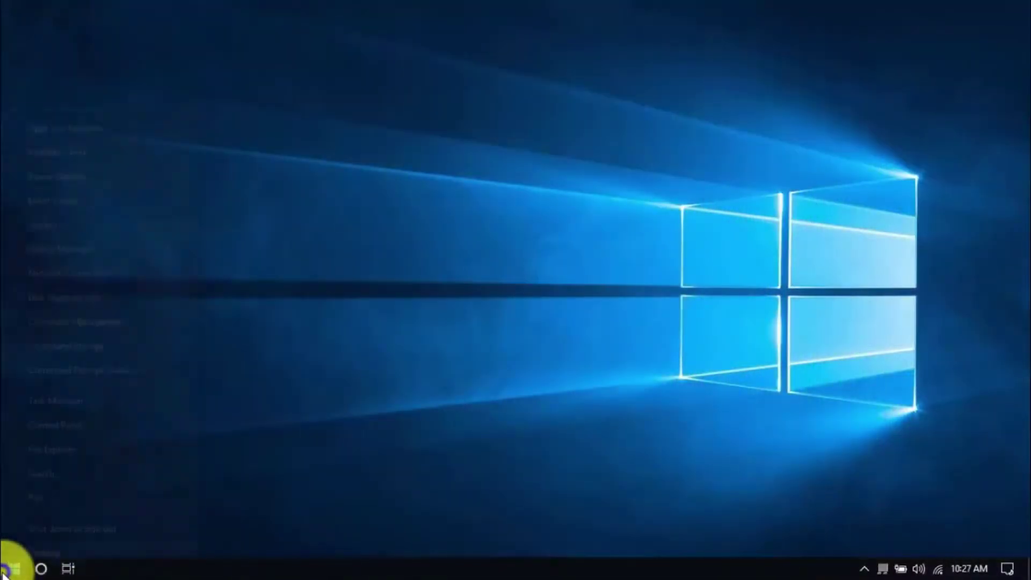
Run %temp% and delete all 57 items in the user Temp folder.
right_click(12, 566)
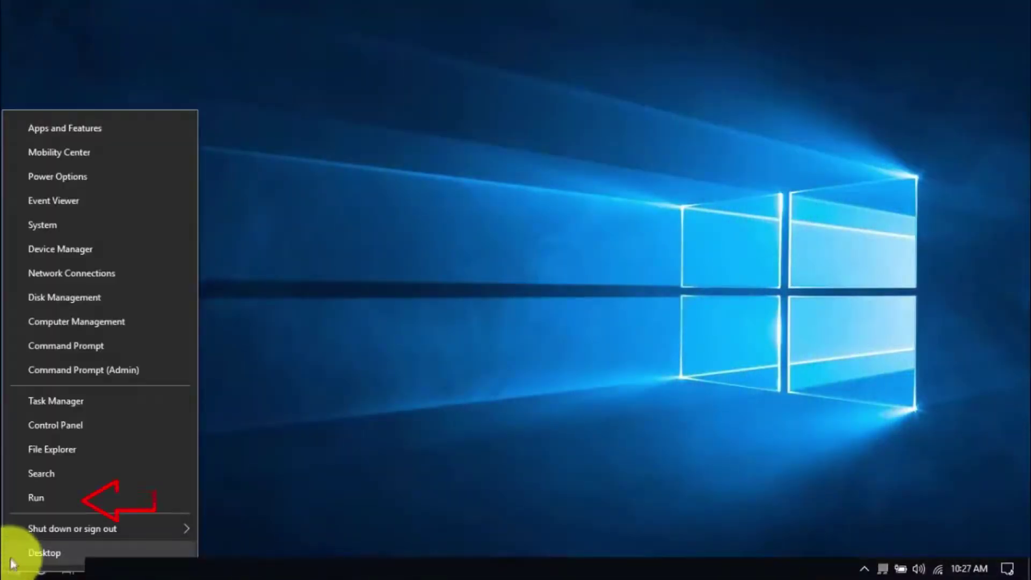
left_click(51, 495)
type("%te")
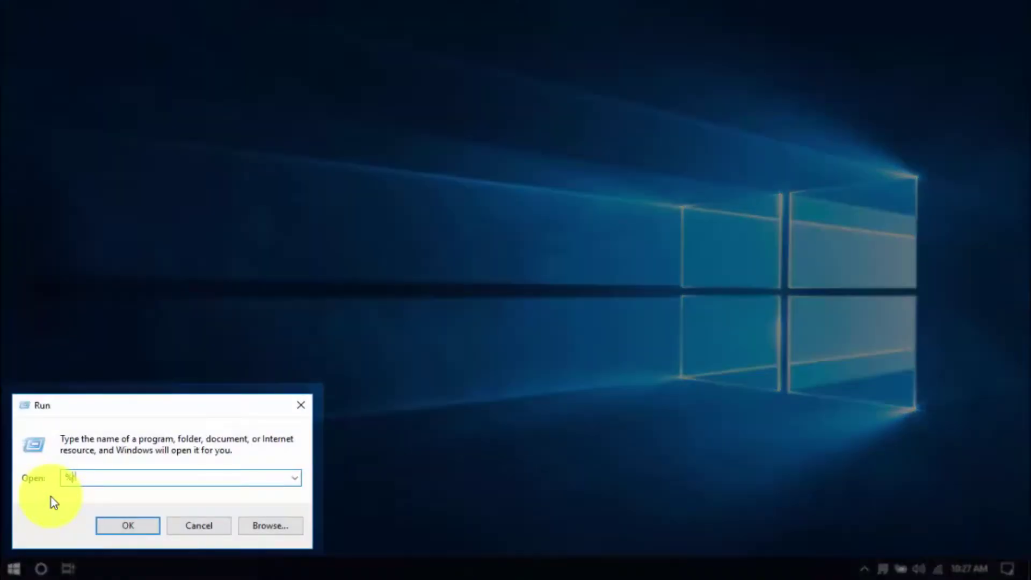
type("mp%")
key("Return")
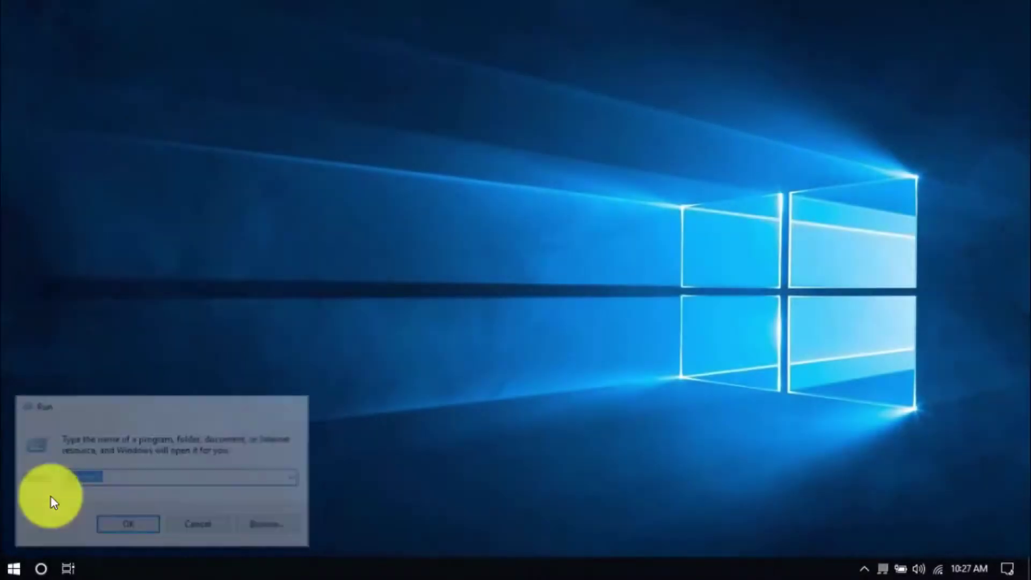
left_click(604, 387)
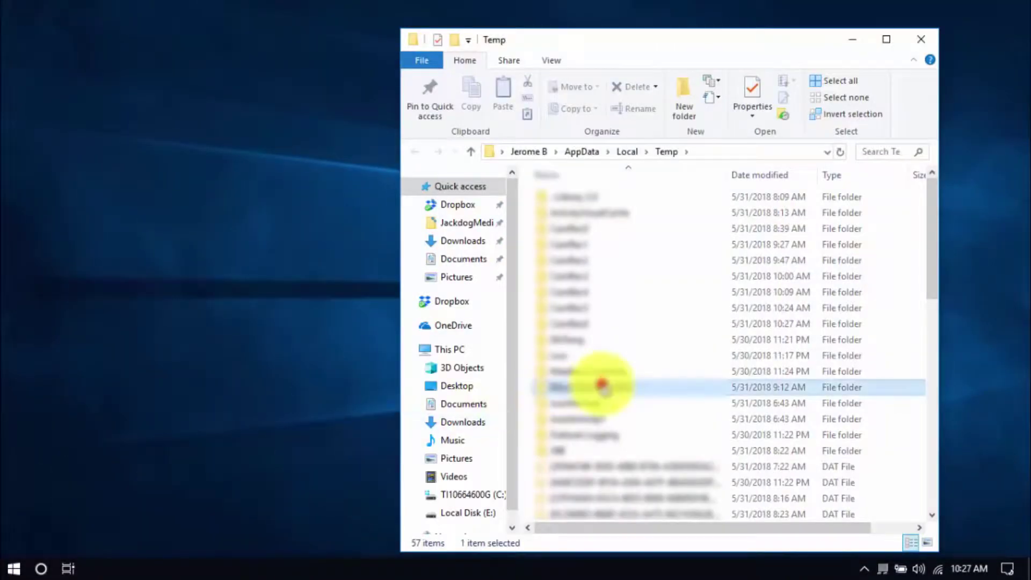
key("ctrl+a")
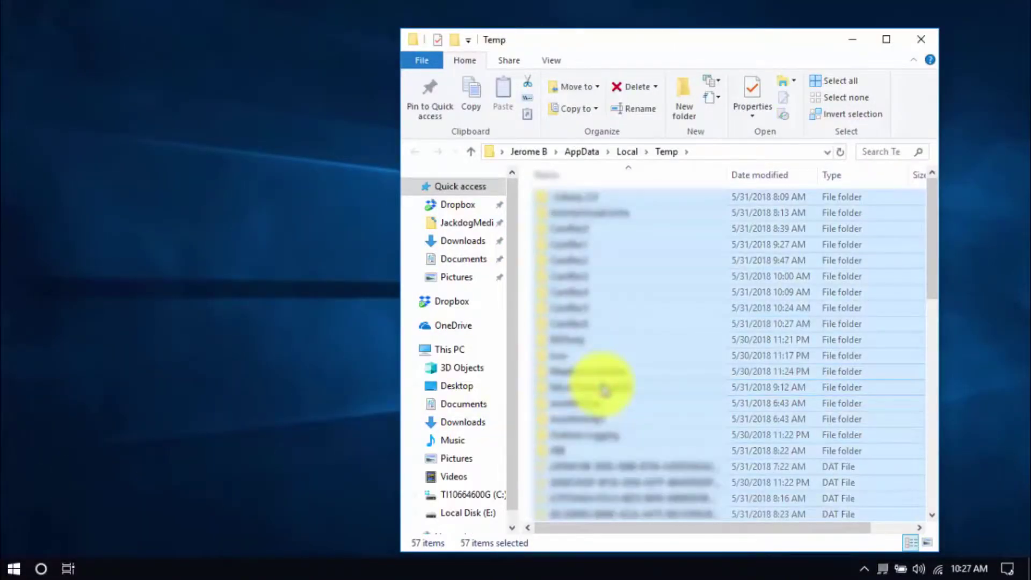
key("Delete")
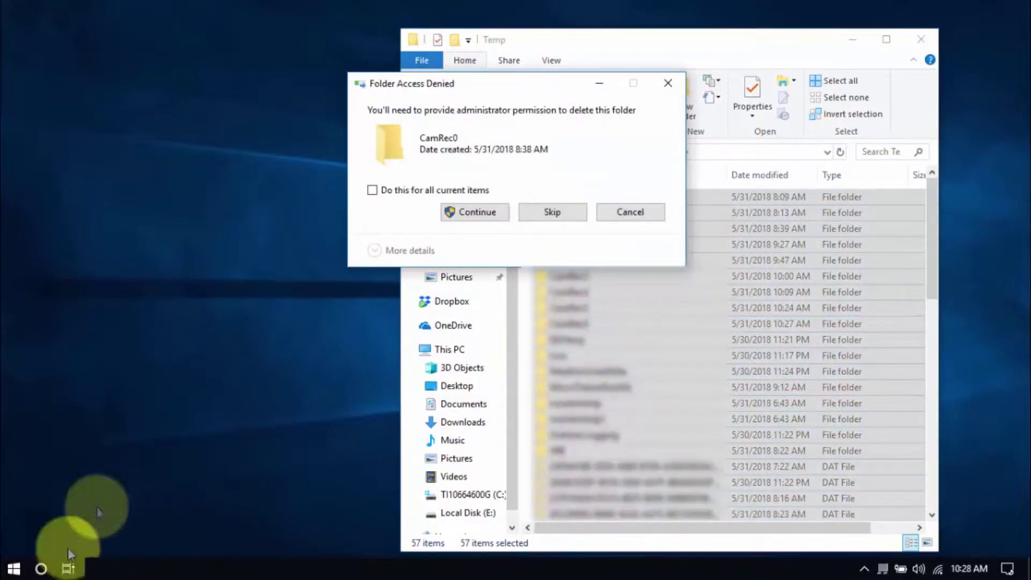
Open the Windows Temp folder via Run and select all 95 items.
right_click(15, 568)
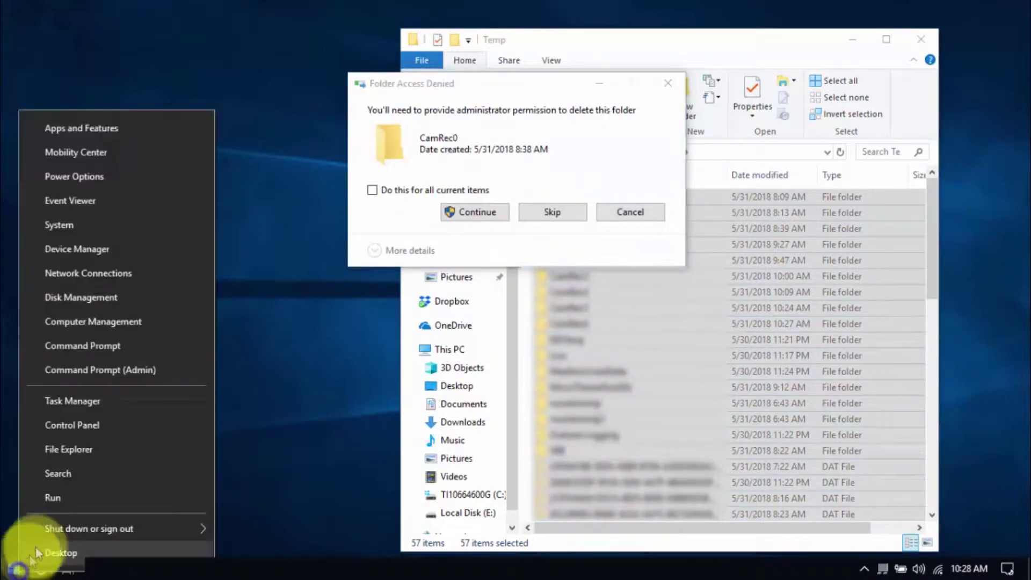
left_click(60, 490)
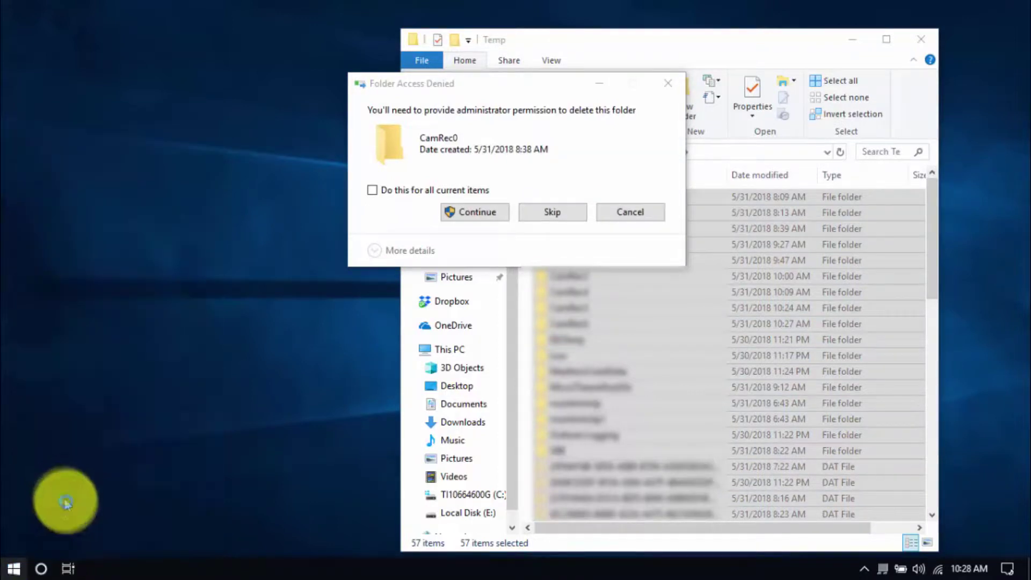
type("temp")
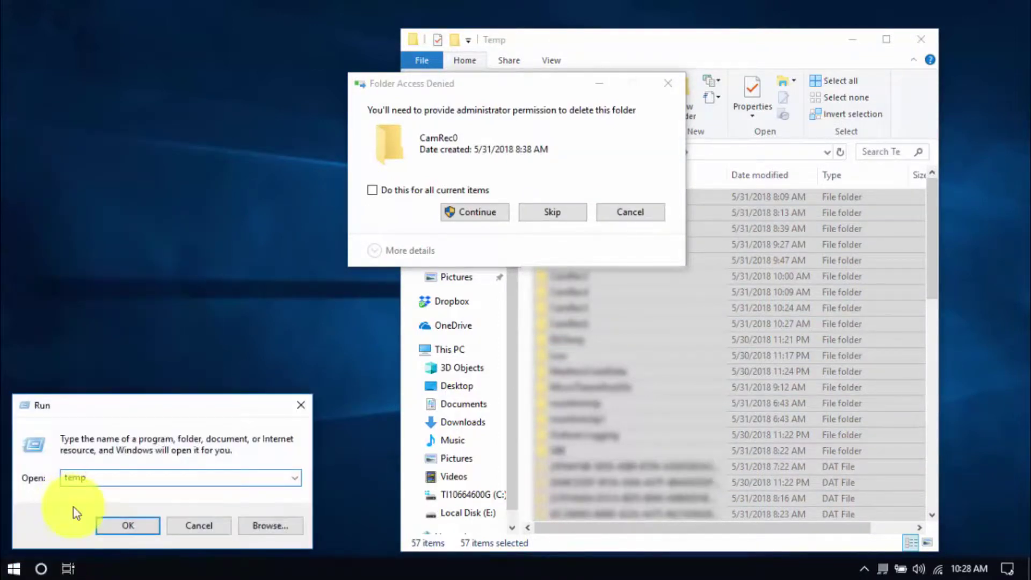
left_click(125, 528)
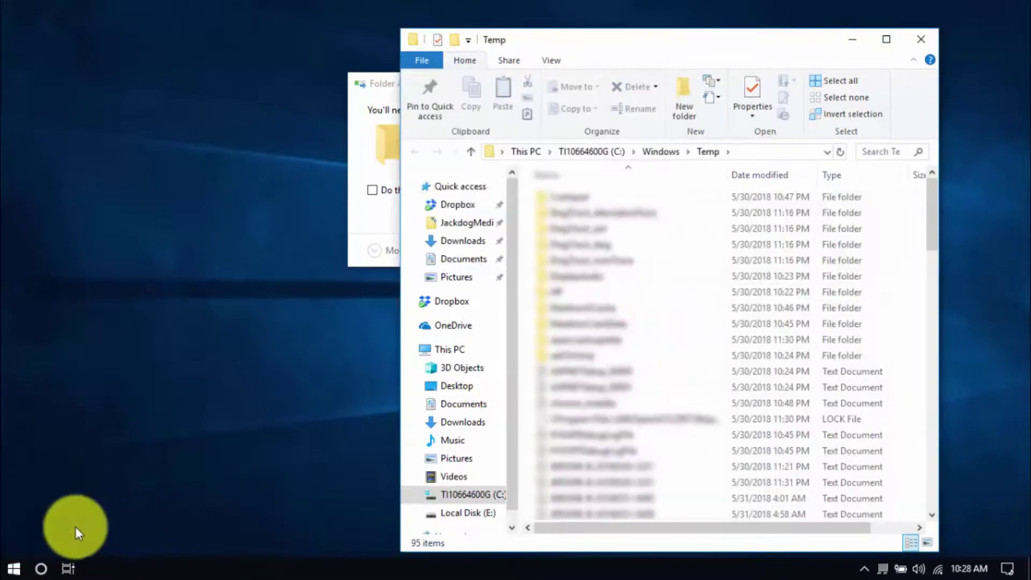
left_click(568, 372)
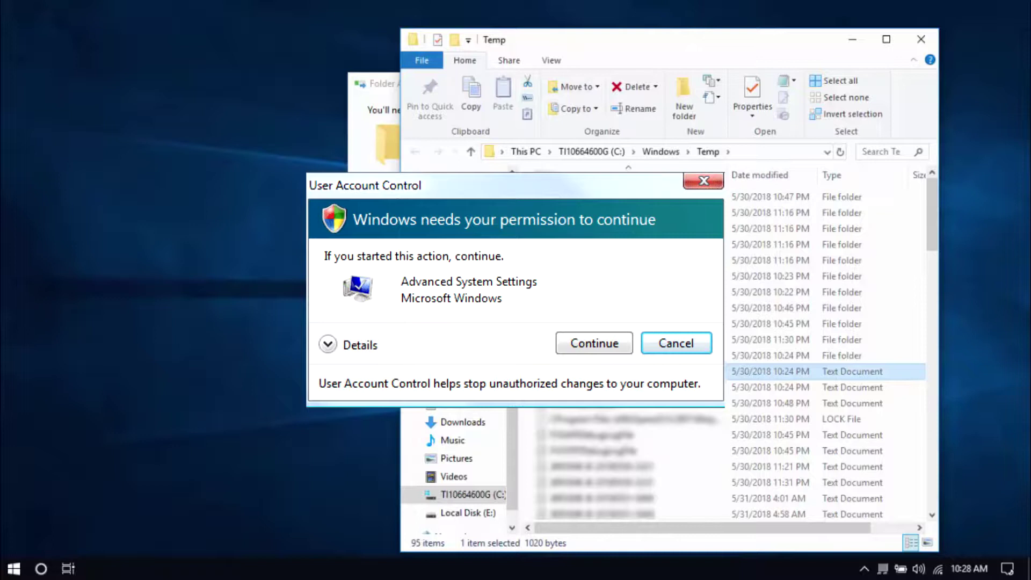
key("ctrl+a")
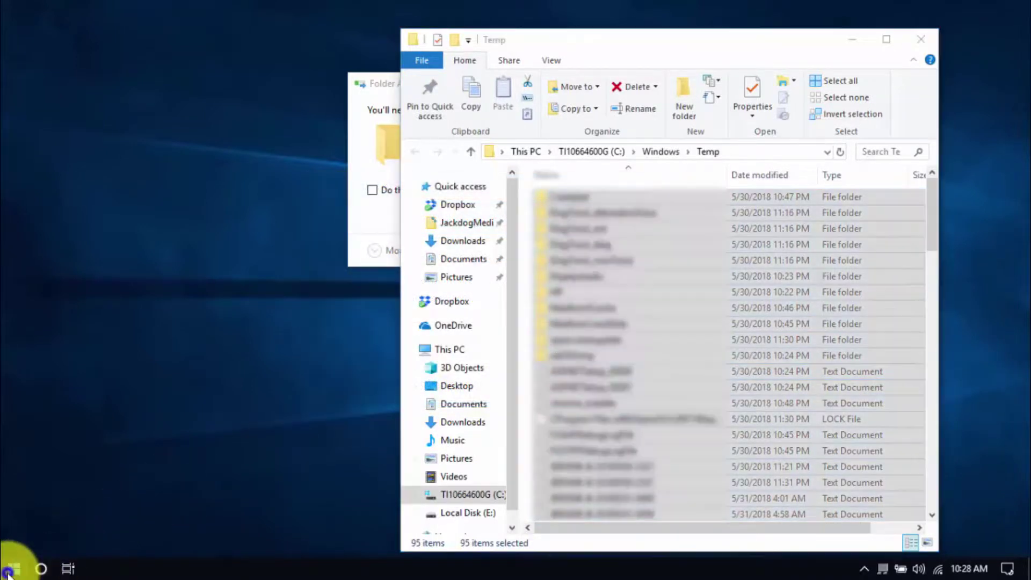
Open the Windows Prefetch folder via Run.
right_click(17, 564)
left_click(42, 499)
type("prefe")
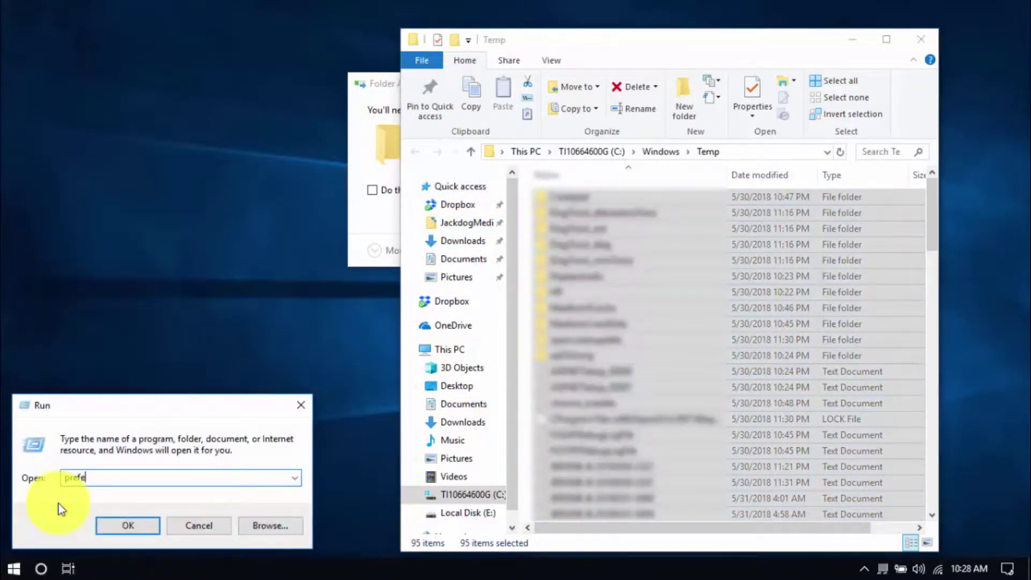
type("tch")
key("Return")
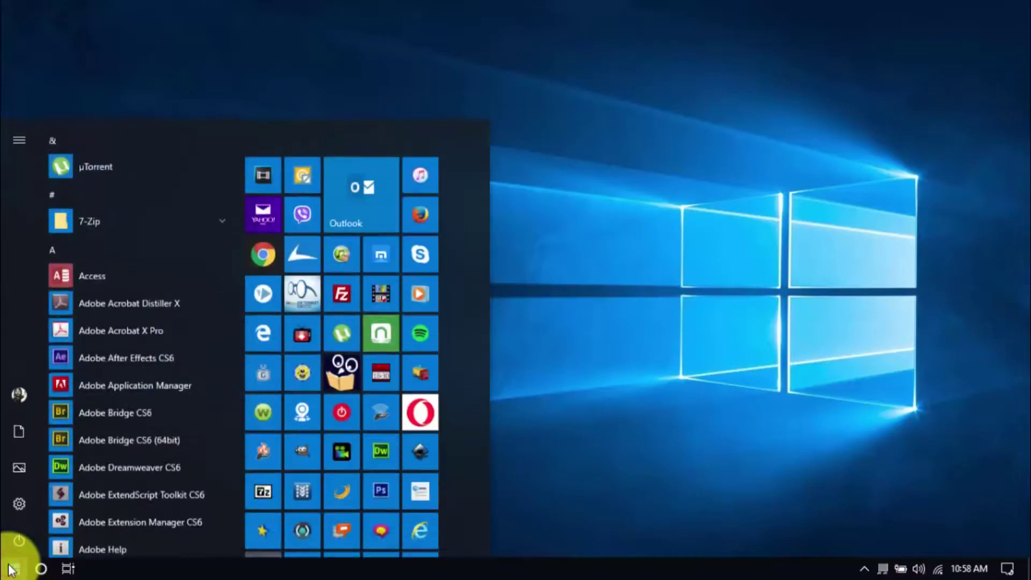
type("disk cleanup")
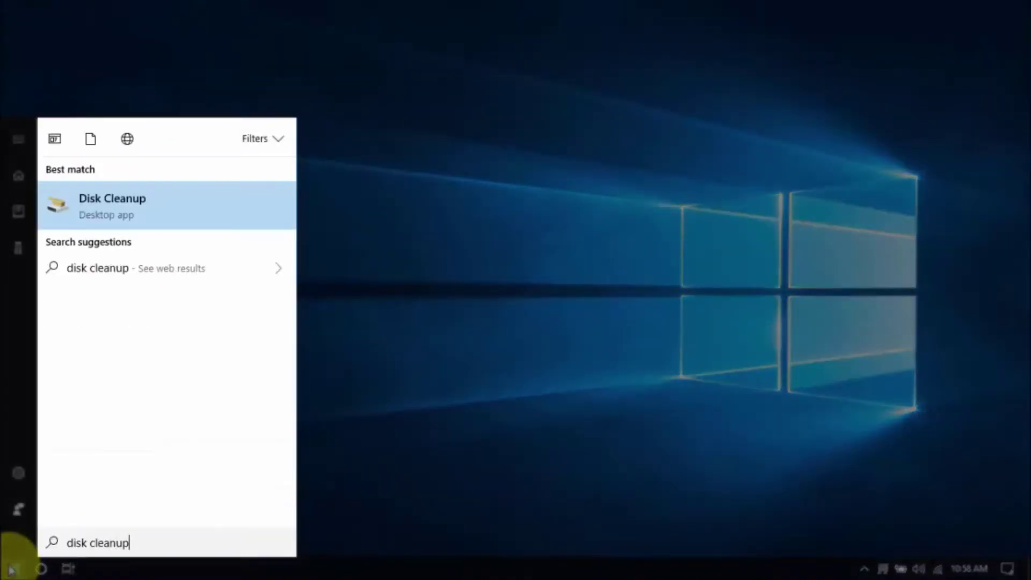
Run Disk Cleanup on drive C: and rescan including system files.
key("Return")
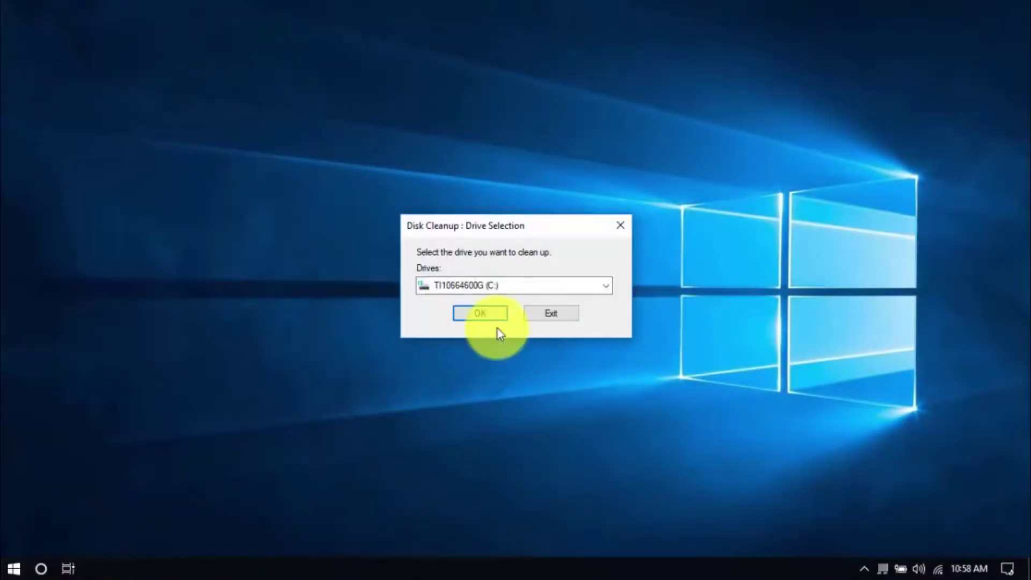
left_click(492, 321)
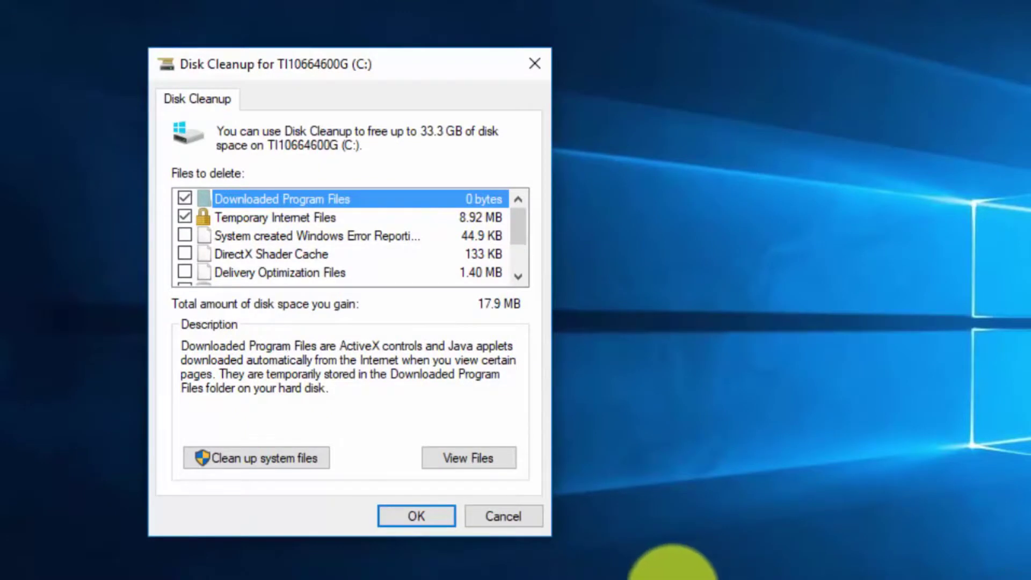
left_click(285, 452)
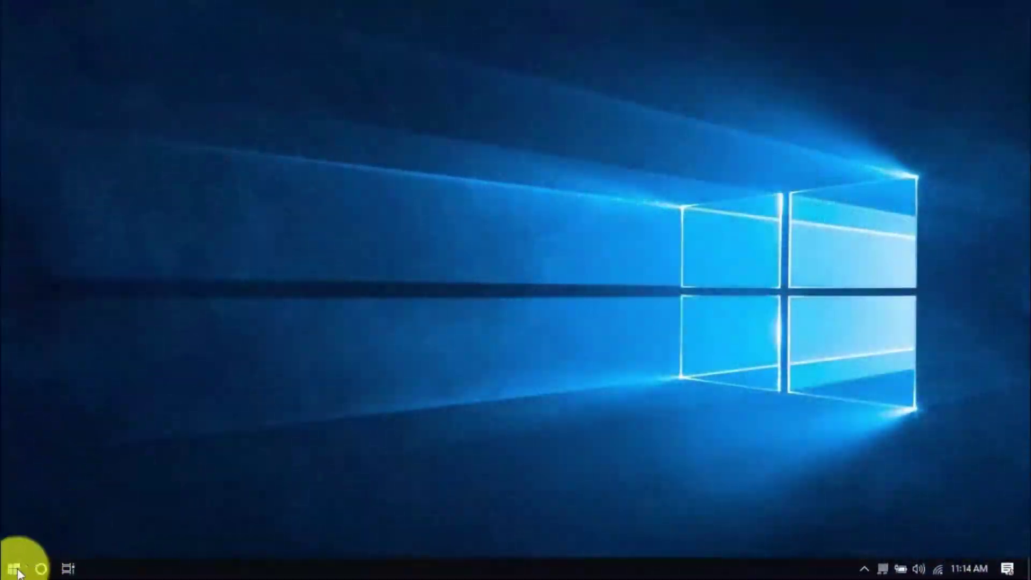
Launch regedit and navigate to HKEY_CURRENT_USER\Control Panel\Mouse.
right_click(14, 568)
left_click(63, 500)
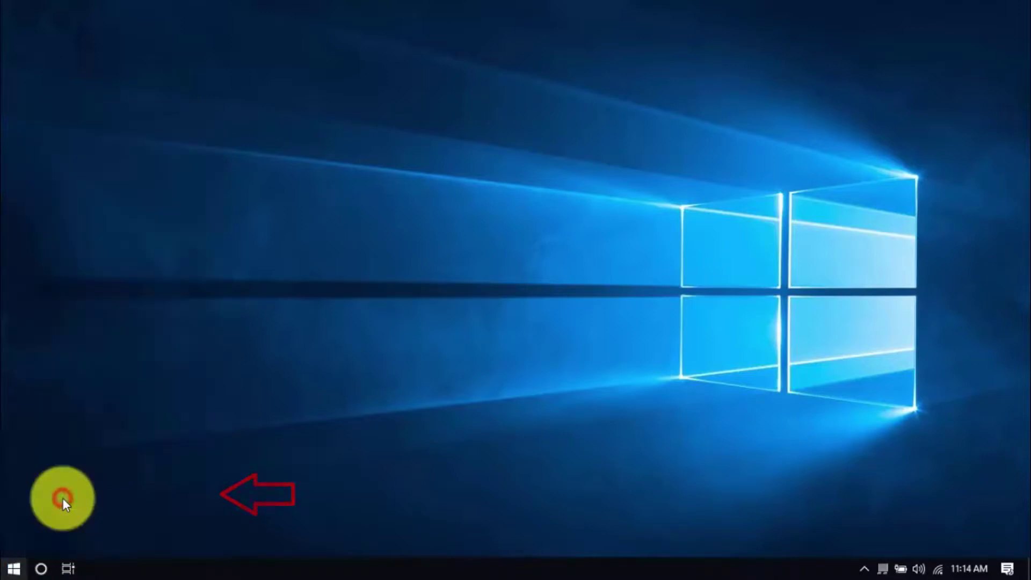
type("regedit")
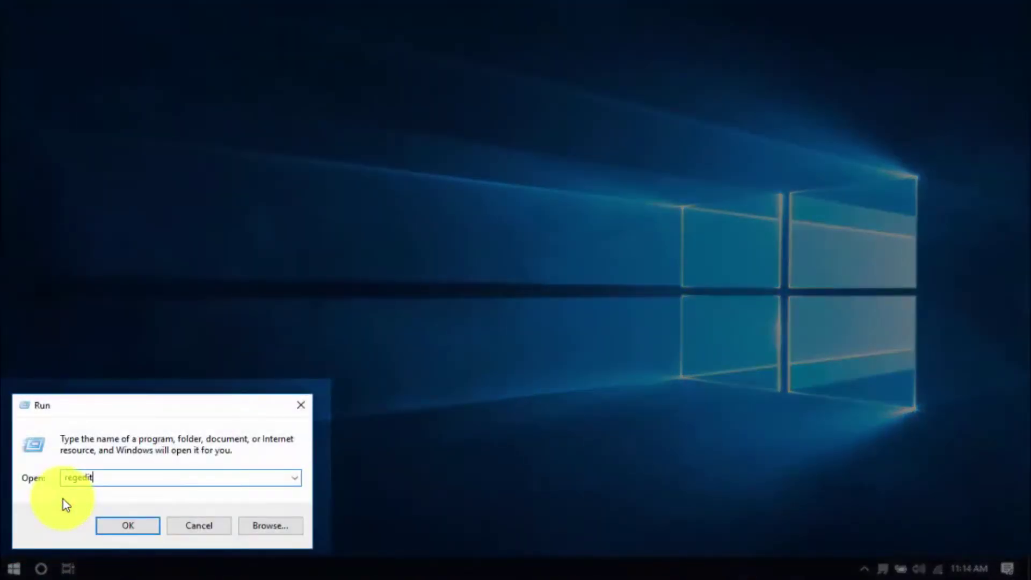
key("Return")
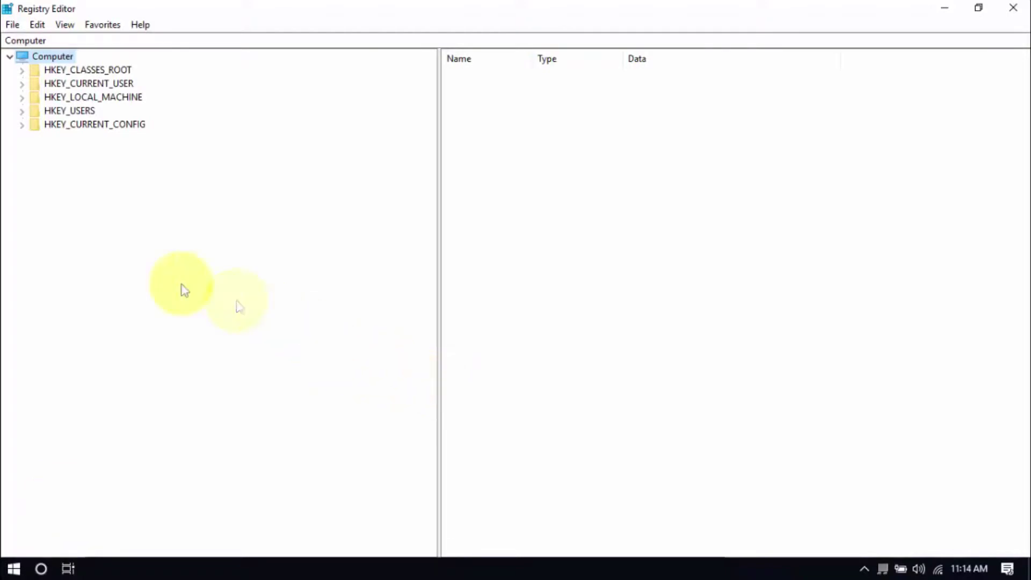
left_click(23, 84)
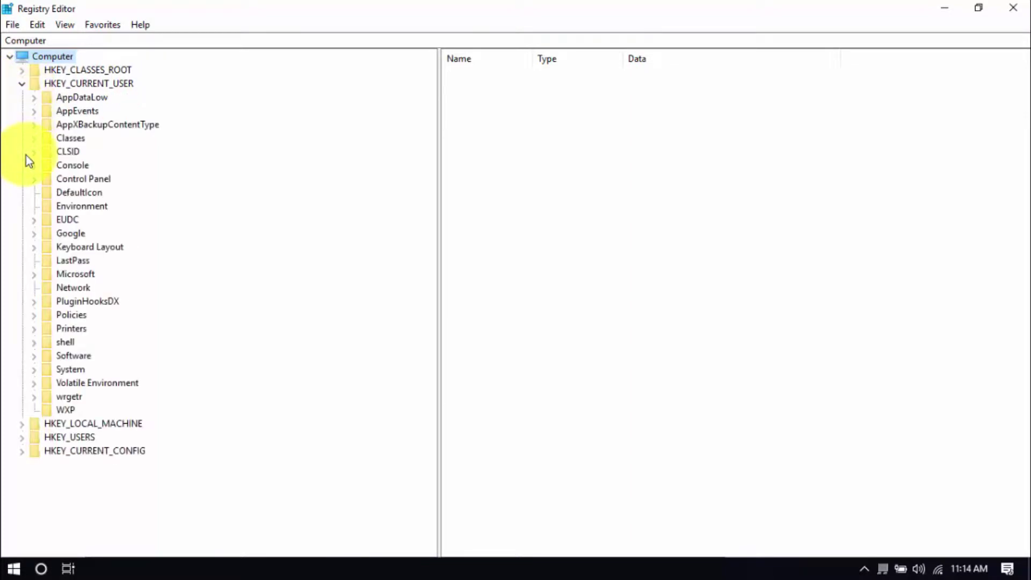
left_click(34, 179)
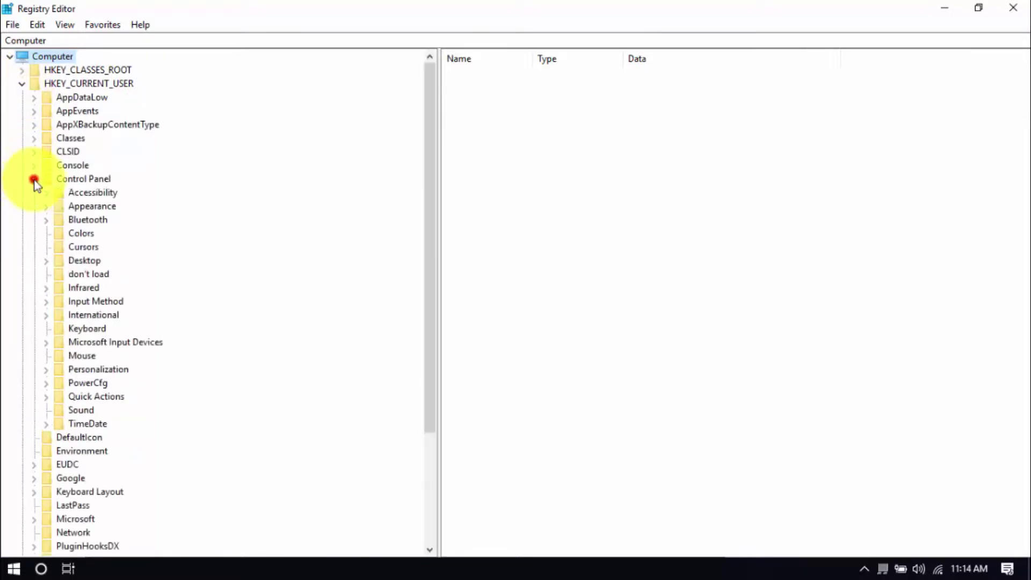
left_click(85, 360)
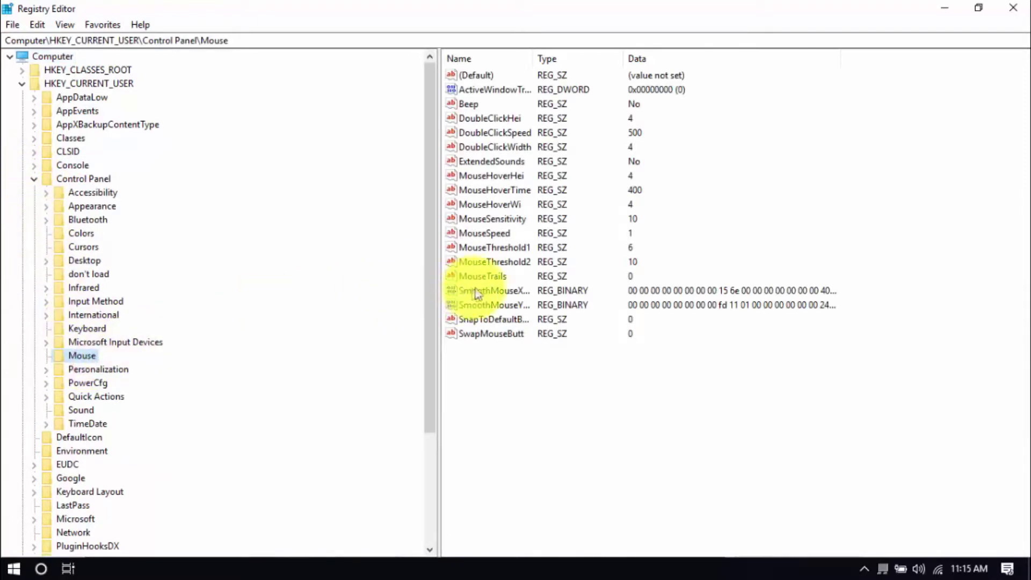
Set MouseHoverTime to 10, then bring up the Desktop key's MenuShowDelay value for editing.
double_click(496, 190)
type("10")
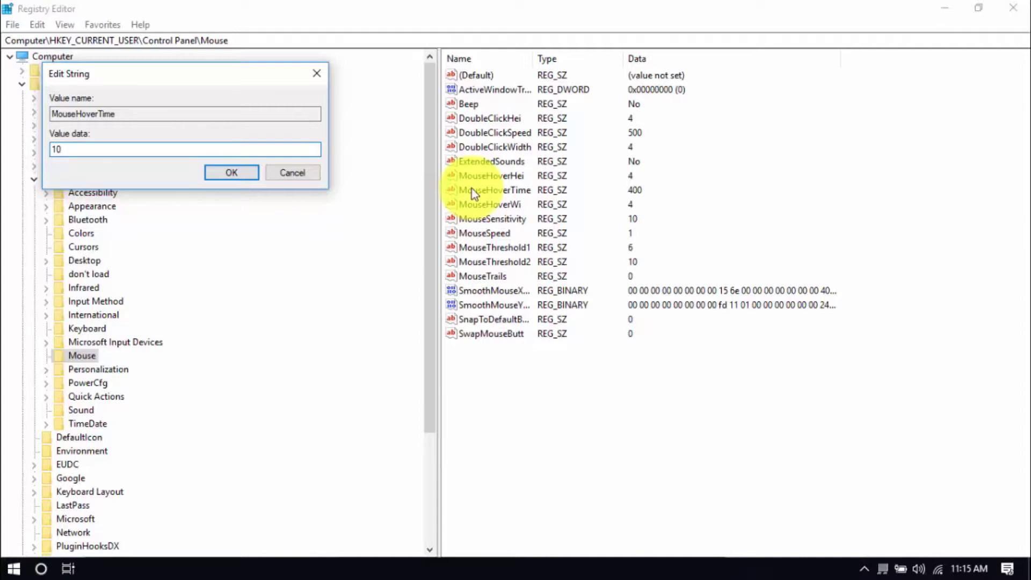
left_click(231, 173)
left_click(85, 260)
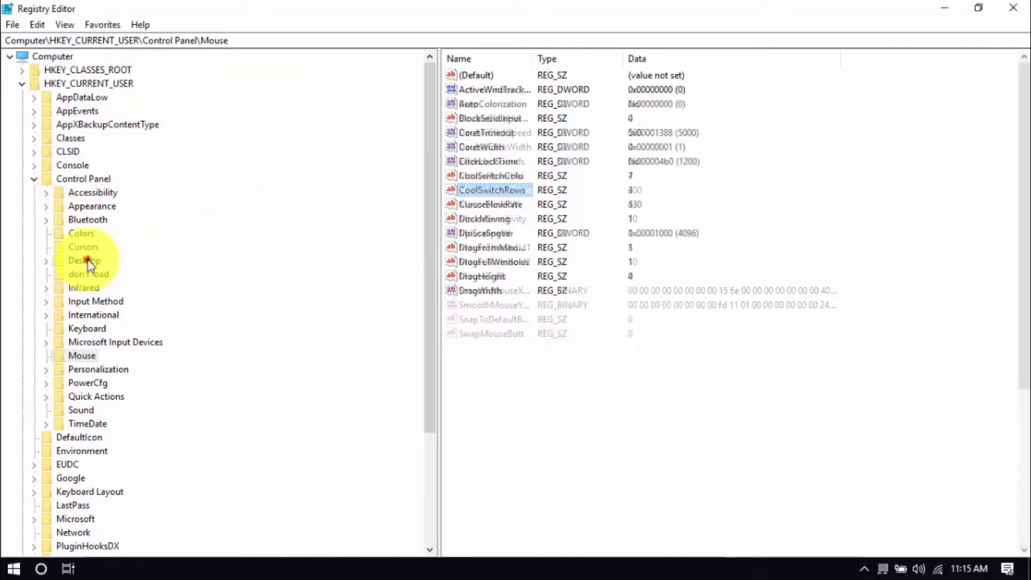
scroll(584, 378, "down", 5)
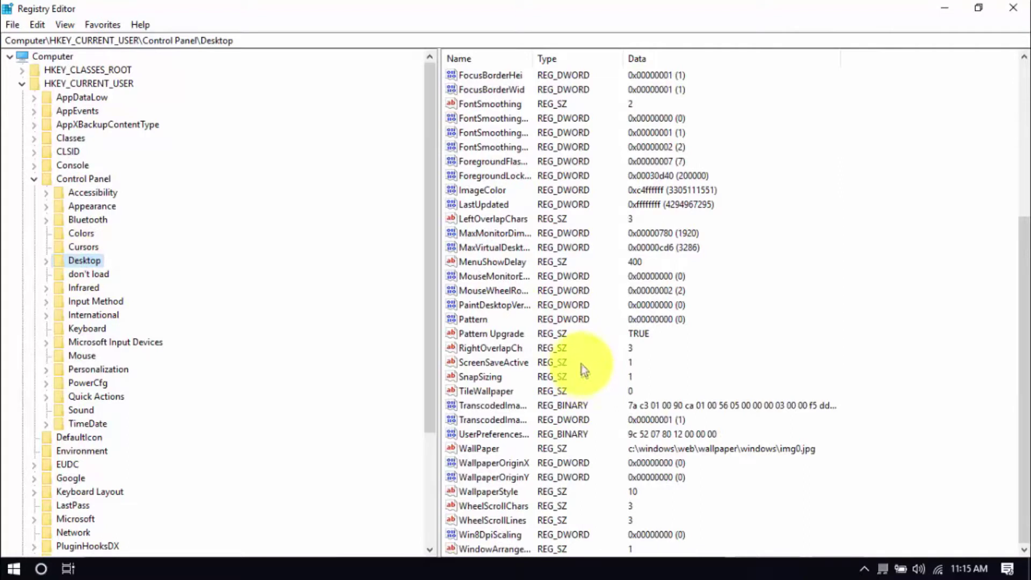
left_click(510, 261)
double_click(510, 261)
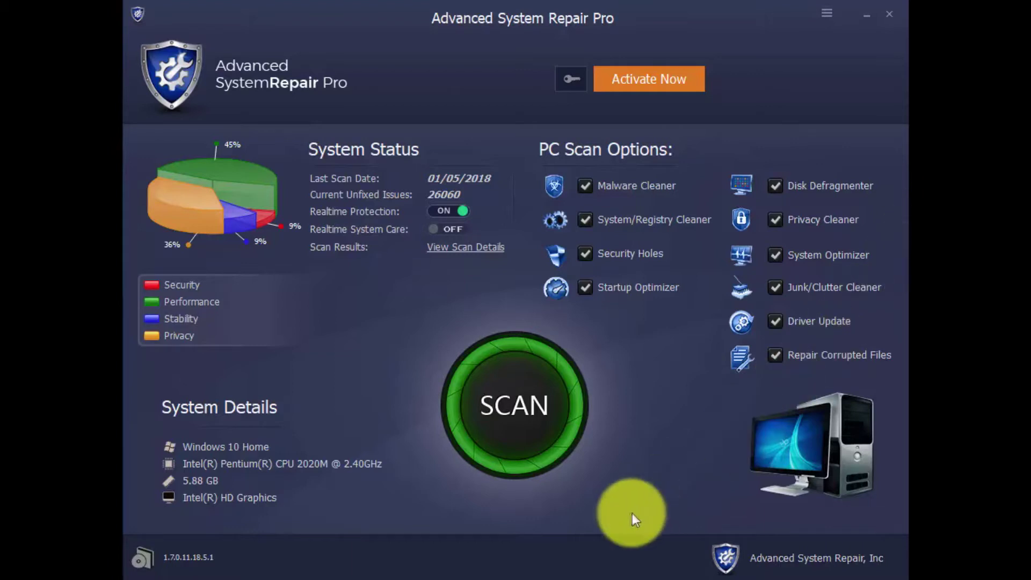
Start the Advanced System Repair Pro PC scan.
left_click(496, 427)
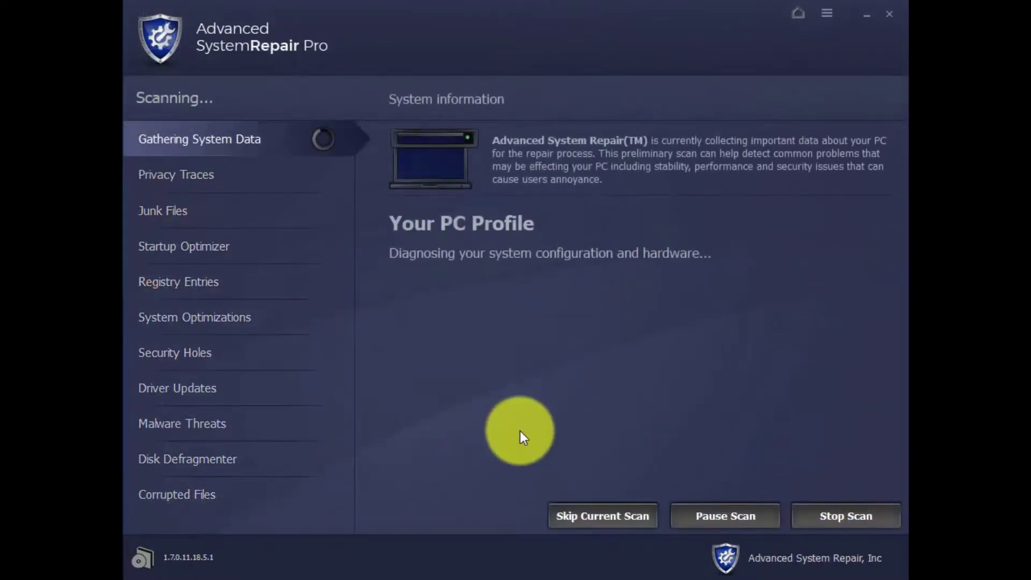